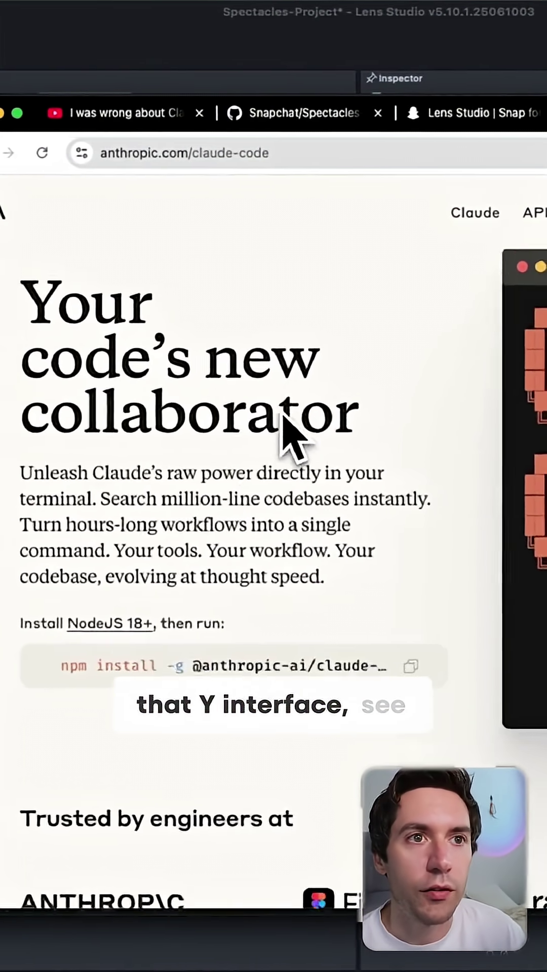
{"action": "scroll", "coordinate": [297, 426], "scroll_direction": "down", "scroll_amount": 1}
{"action": "scroll", "coordinate": [296, 425], "scroll_direction": "down", "scroll_amount": 5}
{"action": "scroll", "coordinate": [293, 429], "scroll_direction": "down", "scroll_amount": 2}
{"action": "scroll", "coordinate": [298, 434], "scroll_direction": "down", "scroll_amount": 4}
{"action": "scroll", "coordinate": [297, 435], "scroll_direction": "down", "scroll_amount": 4}
{"action": "scroll", "coordinate": [298, 434], "scroll_direction": "down", "scroll_amount": 2}
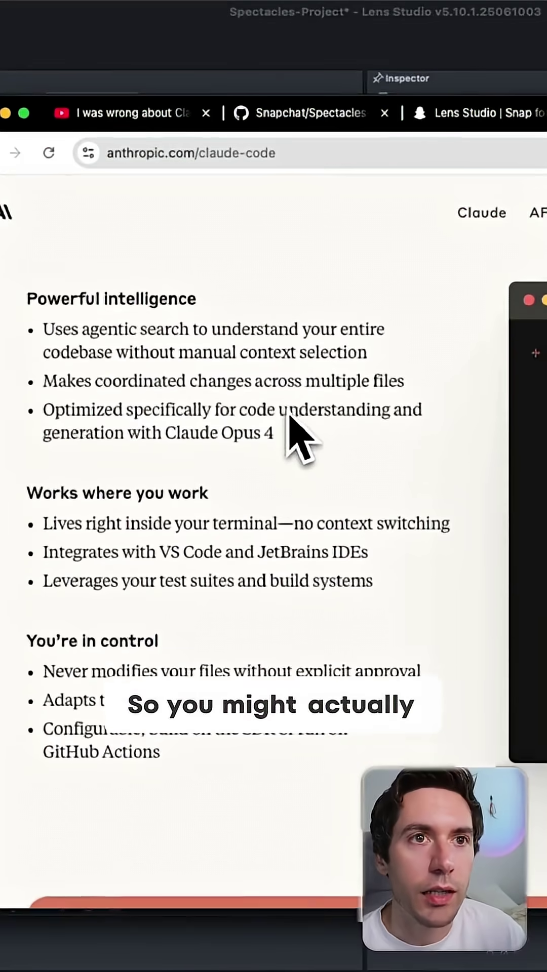
{"action": "scroll", "coordinate": [297, 435], "scroll_direction": "up", "scroll_amount": 6}
{"action": "scroll", "coordinate": [298, 435], "scroll_direction": "up", "scroll_amount": 2}
{"action": "scroll", "coordinate": [298, 435], "scroll_direction": "up", "scroll_amount": 3}
{"action": "scroll", "coordinate": [298, 435], "scroll_direction": "up", "scroll_amount": 1}
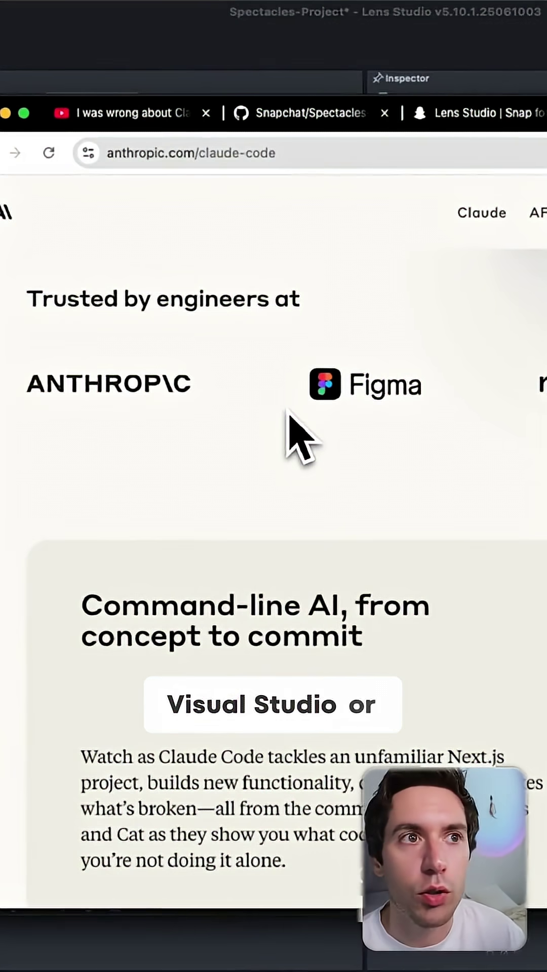
{"action": "scroll", "coordinate": [349, 463], "scroll_direction": "up", "scroll_amount": 2}
{"action": "scroll", "coordinate": [354, 456], "scroll_direction": "up", "scroll_amount": 3}
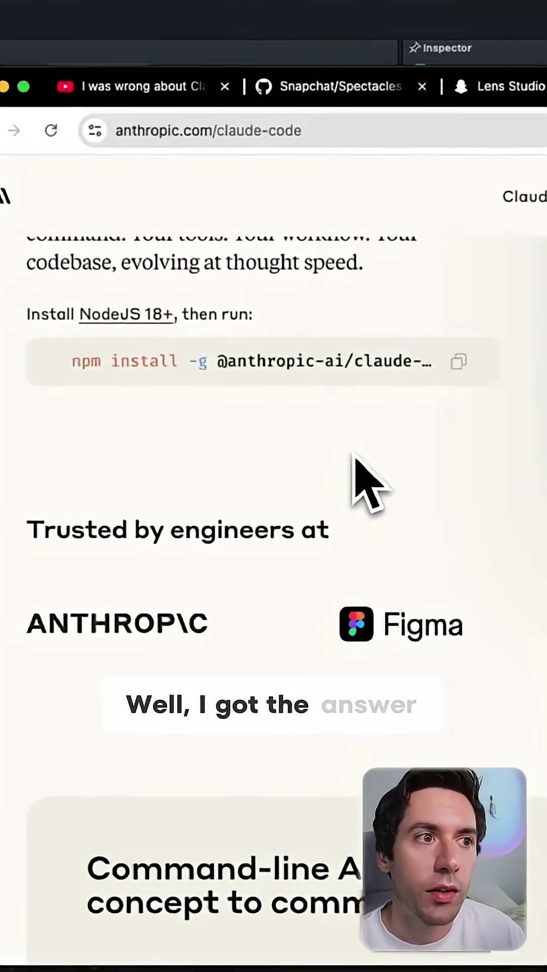
{"action": "scroll", "coordinate": [354, 455], "scroll_direction": "up", "scroll_amount": 3}
{"action": "scroll", "coordinate": [327, 403], "scroll_direction": "up", "scroll_amount": 3}
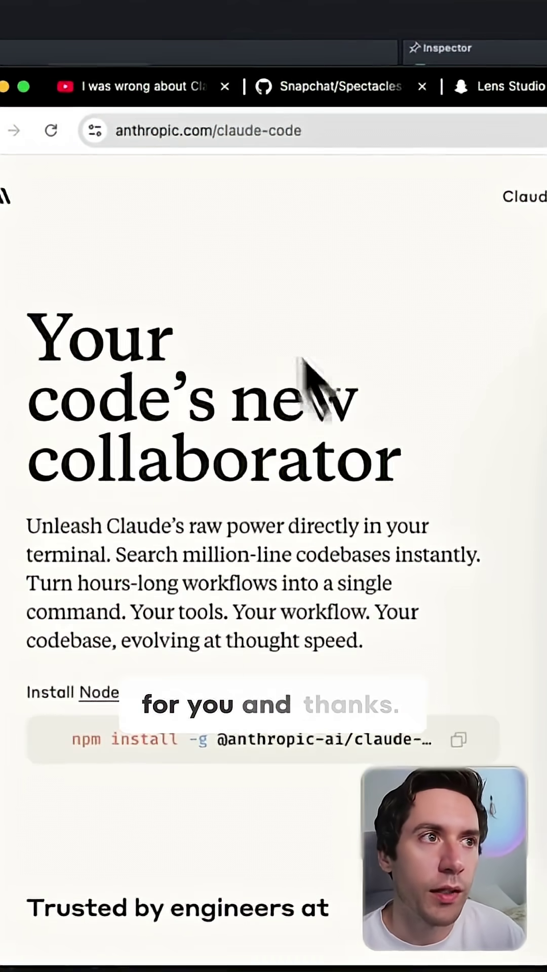
- Switch to the YouTube tab 'I was wrong about Claude Code'
{"action": "left_click", "coordinate": [151, 98]}
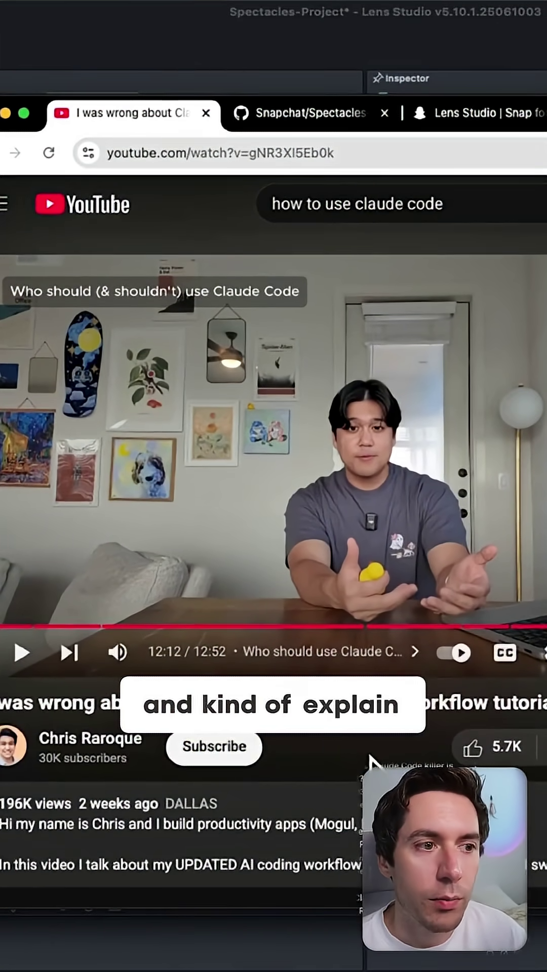
{"action": "scroll", "coordinate": [373, 762], "scroll_direction": "down", "scroll_amount": 1}
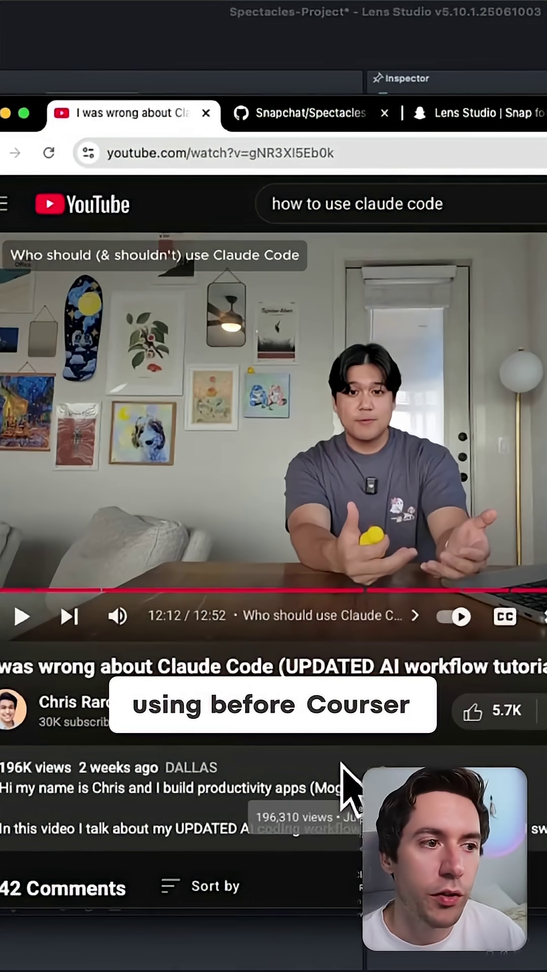
{"action": "scroll", "coordinate": [358, 749], "scroll_direction": "down", "scroll_amount": 2}
{"action": "scroll", "coordinate": [357, 748], "scroll_direction": "down", "scroll_amount": 2}
{"action": "scroll", "coordinate": [357, 748], "scroll_direction": "down", "scroll_amount": 3}
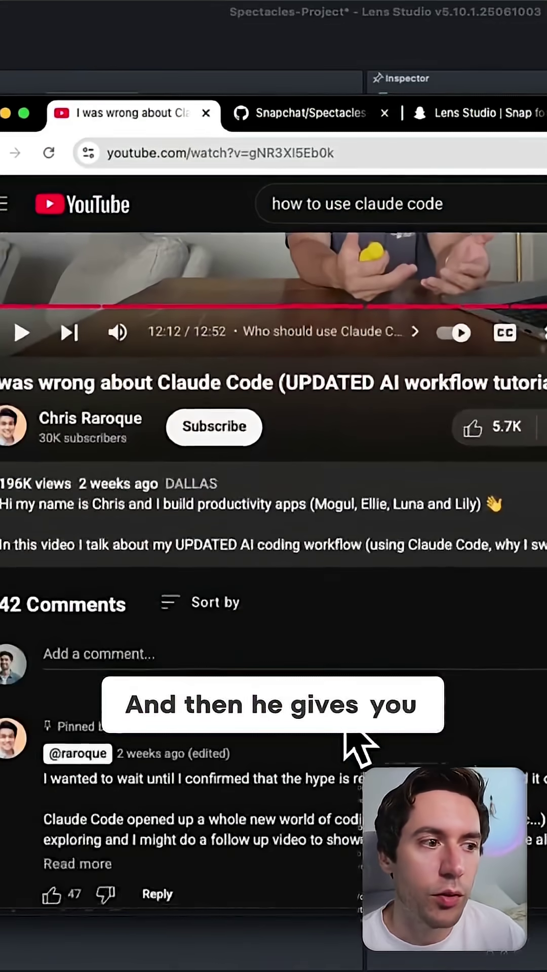
{"action": "scroll", "coordinate": [357, 748], "scroll_direction": "up", "scroll_amount": 5}
{"action": "scroll", "coordinate": [347, 734], "scroll_direction": "up", "scroll_amount": 3}
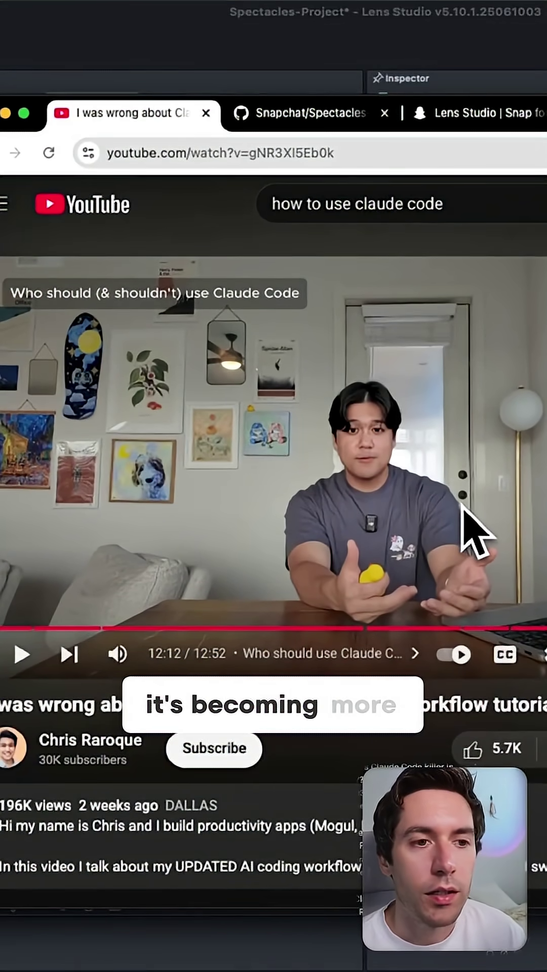
{"action": "scroll", "coordinate": [463, 506], "scroll_direction": "down", "scroll_amount": 2}
{"action": "scroll", "coordinate": [462, 506], "scroll_direction": "up", "scroll_amount": 2}
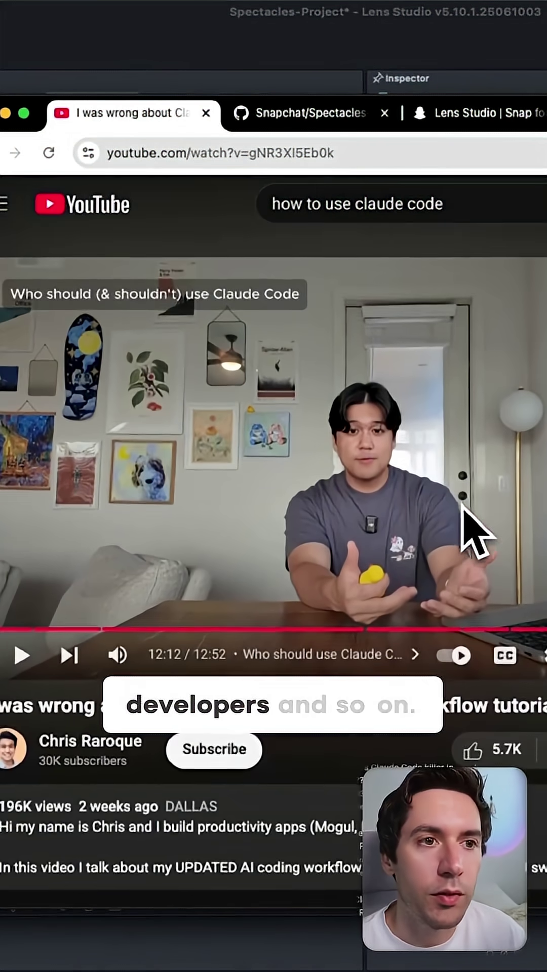